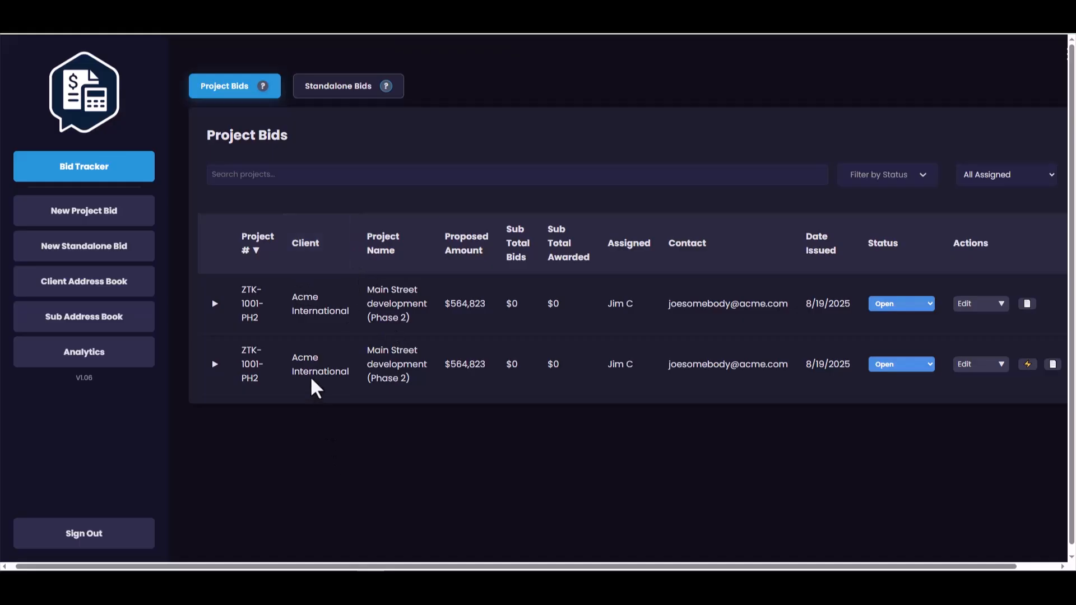
{"action": "mouse_move", "coordinate": [262, 89]}
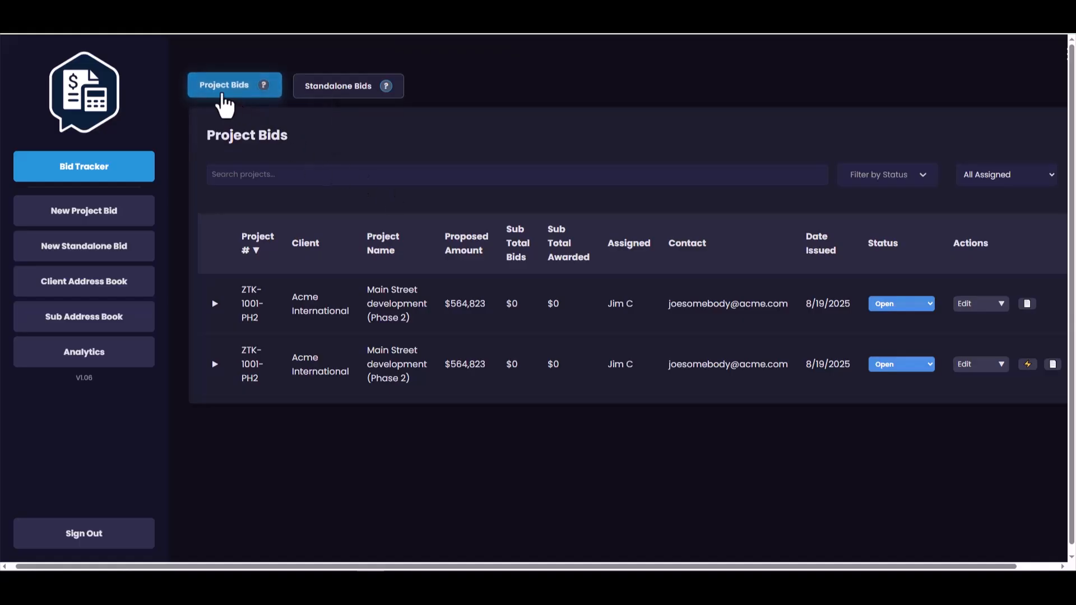
{"action": "left_click", "coordinate": [100, 209]}
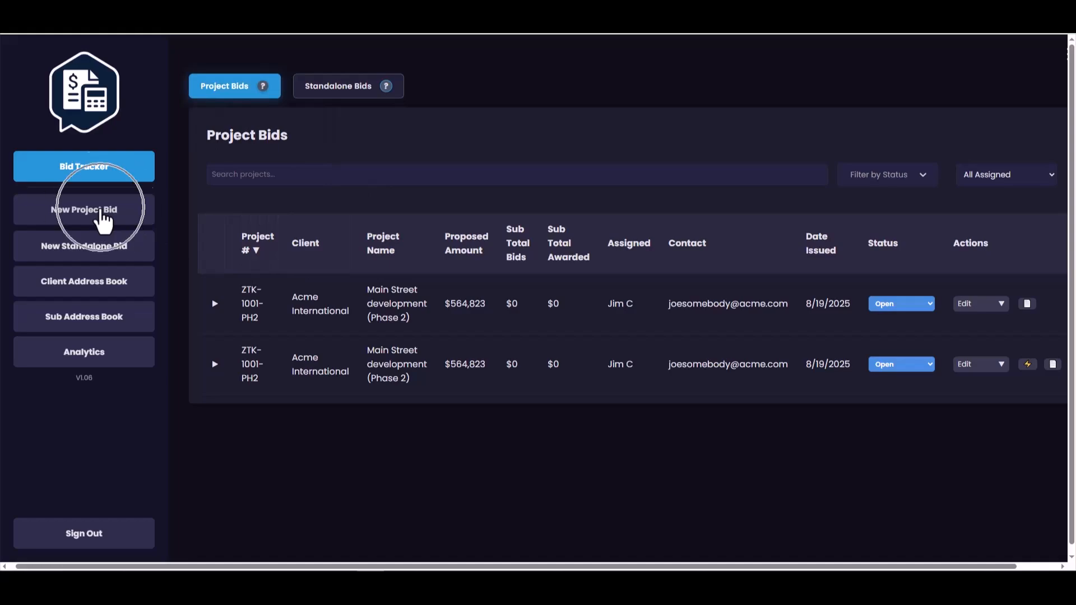
{"action": "left_click", "coordinate": [83, 209]}
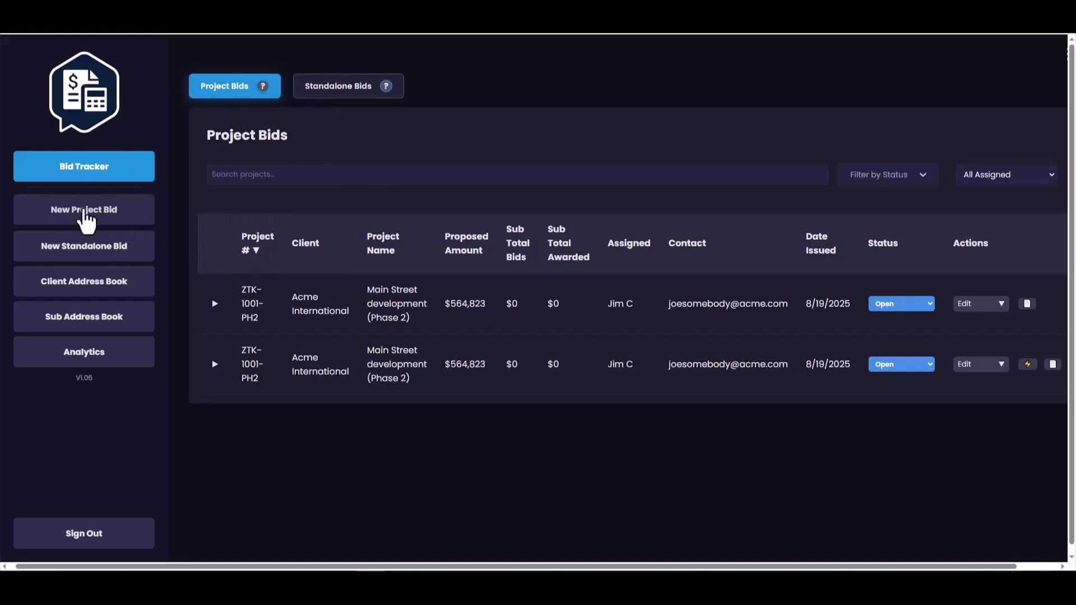
{"action": "left_click", "coordinate": [85, 215]}
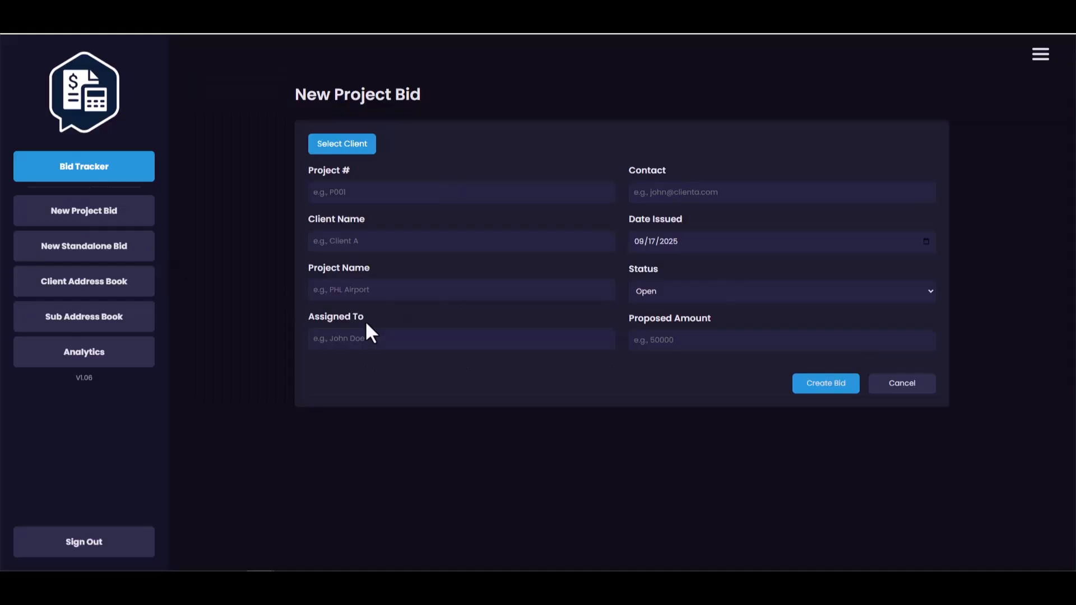
{"action": "left_click", "coordinate": [355, 163]}
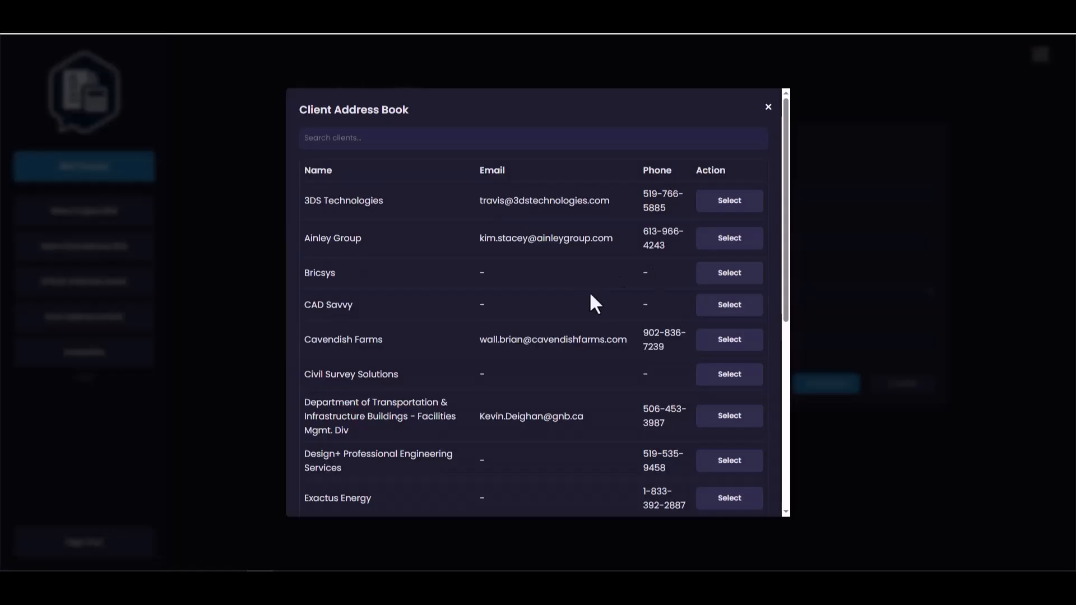
{"action": "scroll", "coordinate": [593, 306], "scroll_direction": "down", "scroll_amount": 6}
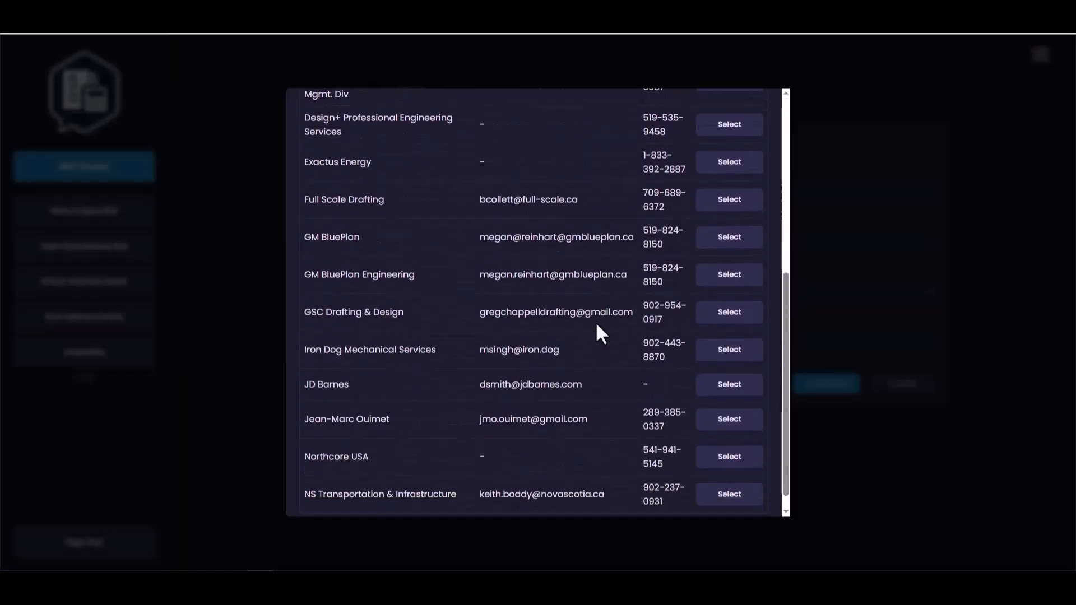
{"action": "left_click", "coordinate": [727, 386]}
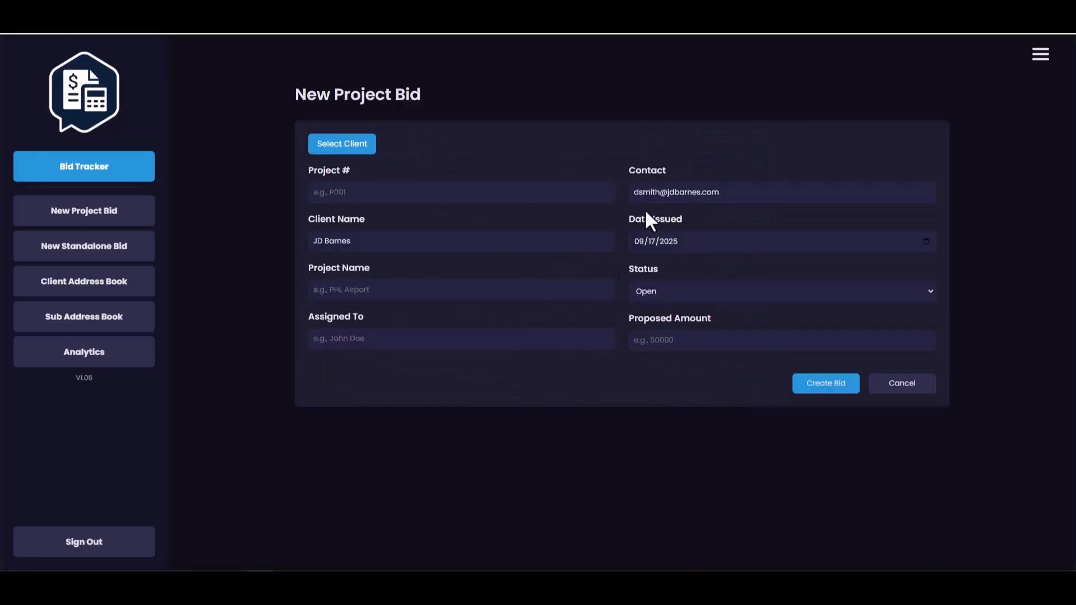
Step: Enter project number 25-001 and project name Airport Terminal 1, and fill in the assignee's name
{"action": "left_click", "coordinate": [347, 194]}
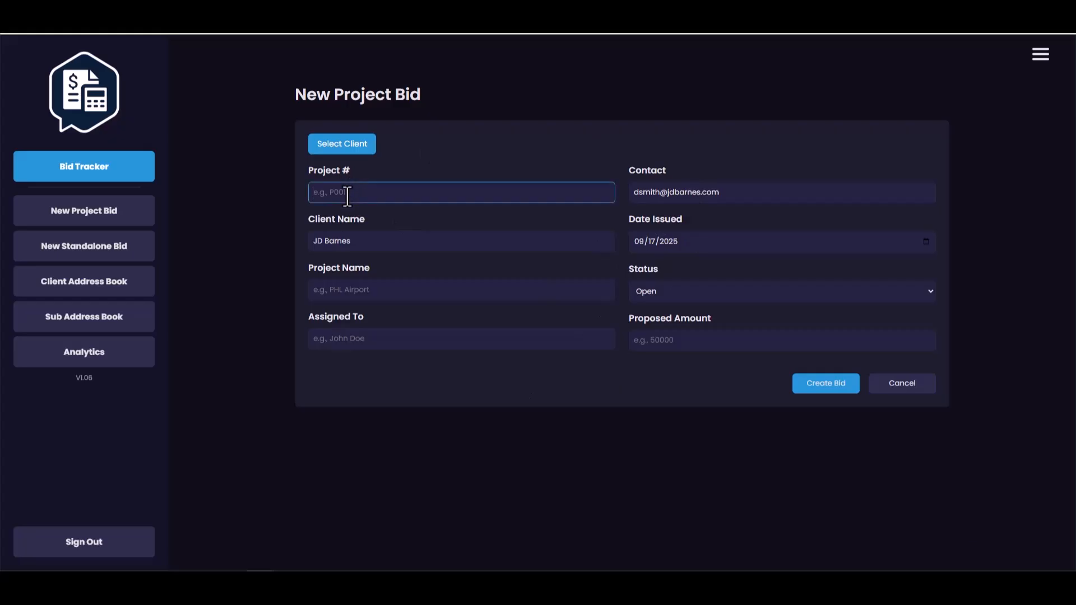
{"action": "type", "text": "25-001"}
{"action": "left_click", "coordinate": [380, 291]}
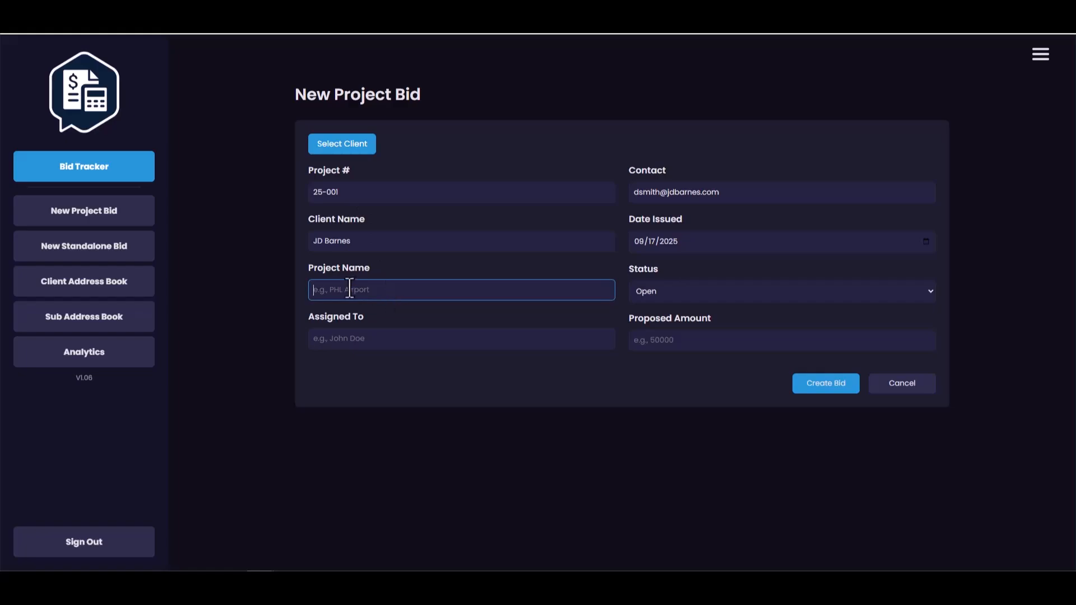
{"action": "type", "text": "Airport Terminal 1"}
{"action": "left_click", "coordinate": [331, 338]}
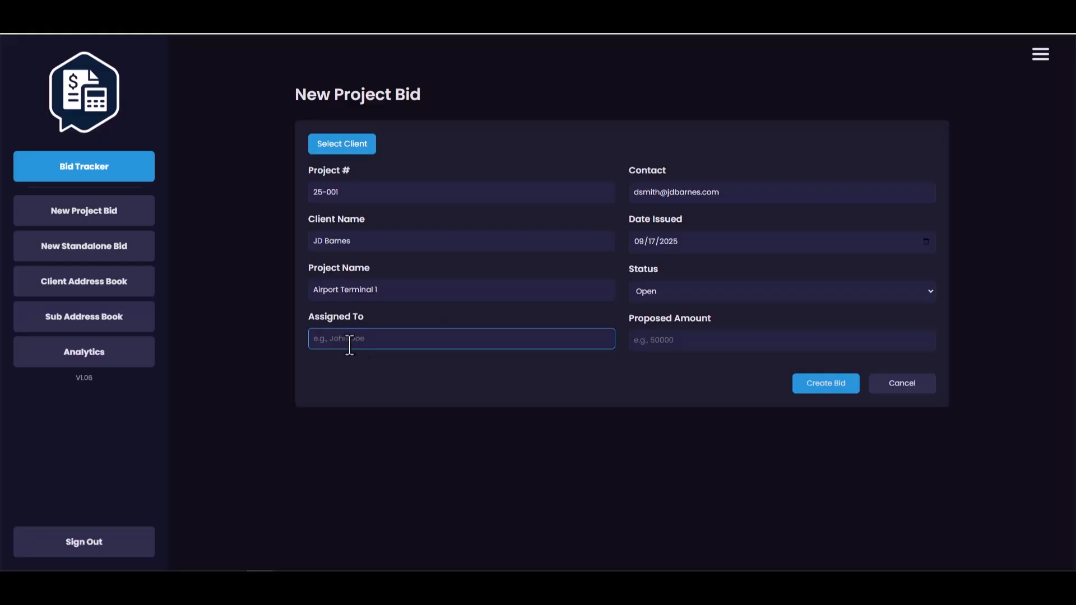
{"action": "type", "text": "Roger"}
Step: Set the issue date to 09/17/2025, status to Open and proposed amount to 5000000, and create the bid
{"action": "left_click", "coordinate": [706, 245]}
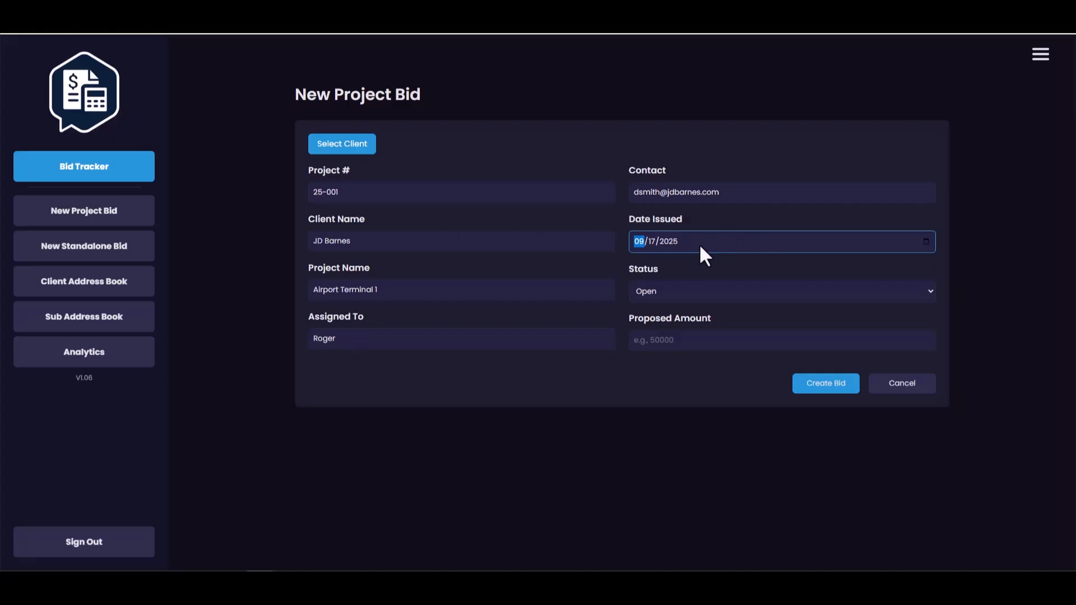
{"action": "left_click", "coordinate": [925, 241]}
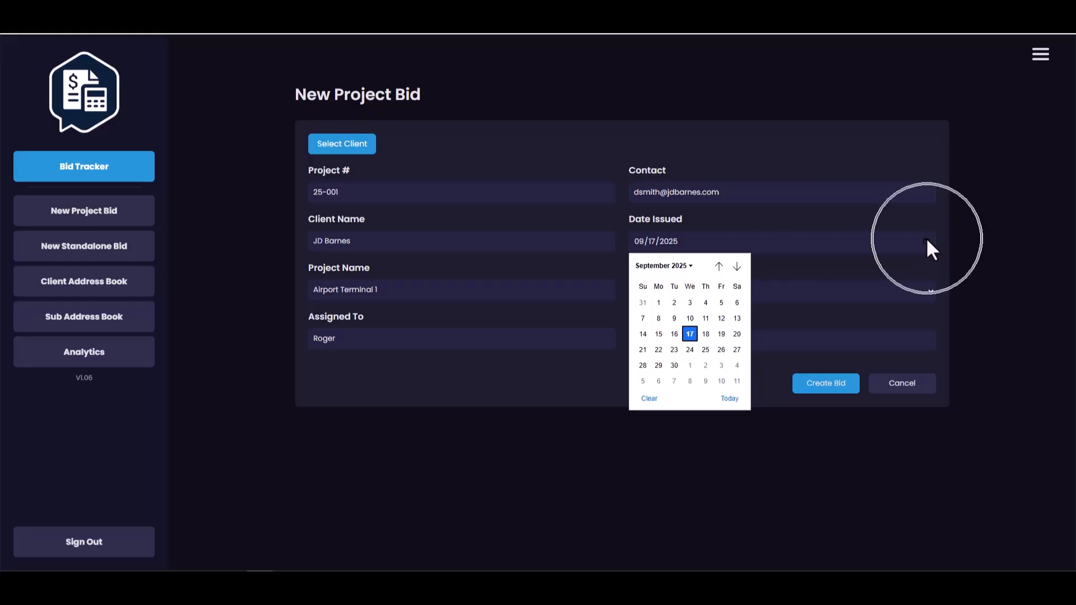
{"action": "left_click", "coordinate": [685, 337]}
{"action": "left_click", "coordinate": [672, 291]}
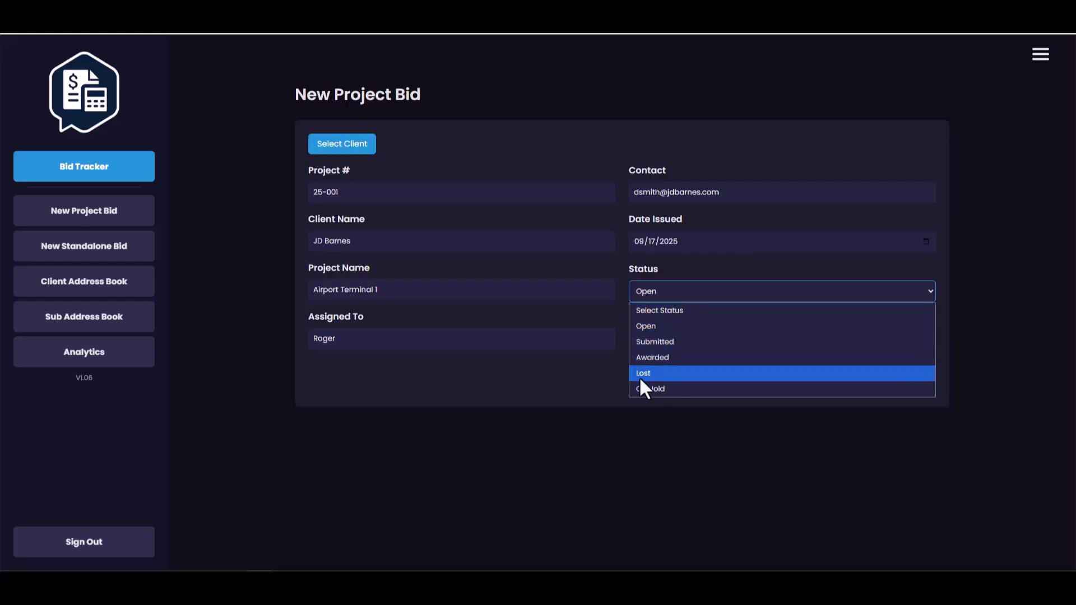
{"action": "left_click", "coordinate": [653, 324]}
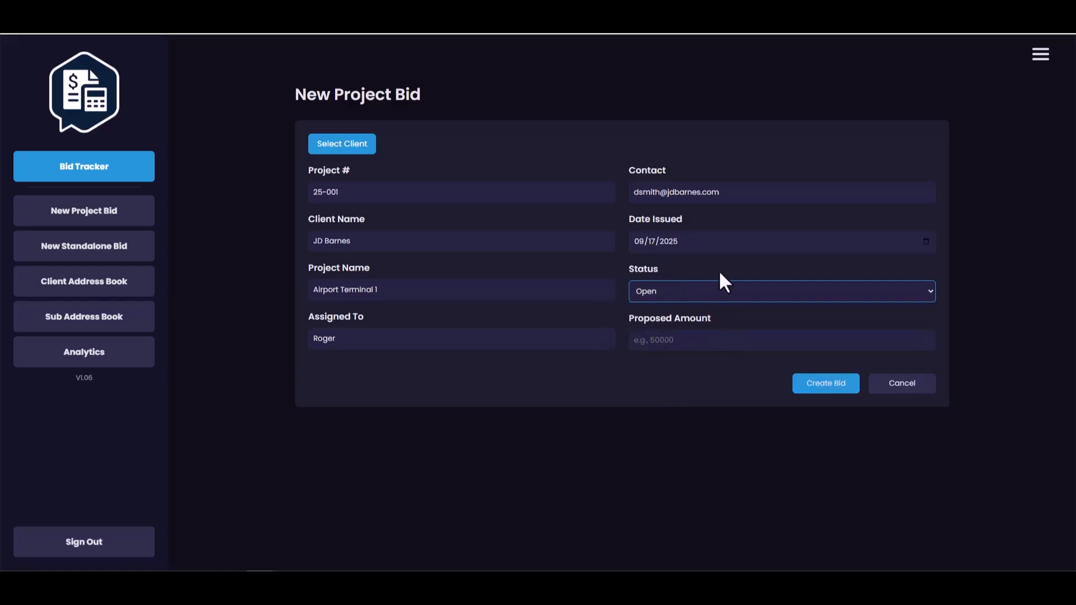
{"action": "left_click", "coordinate": [677, 347]}
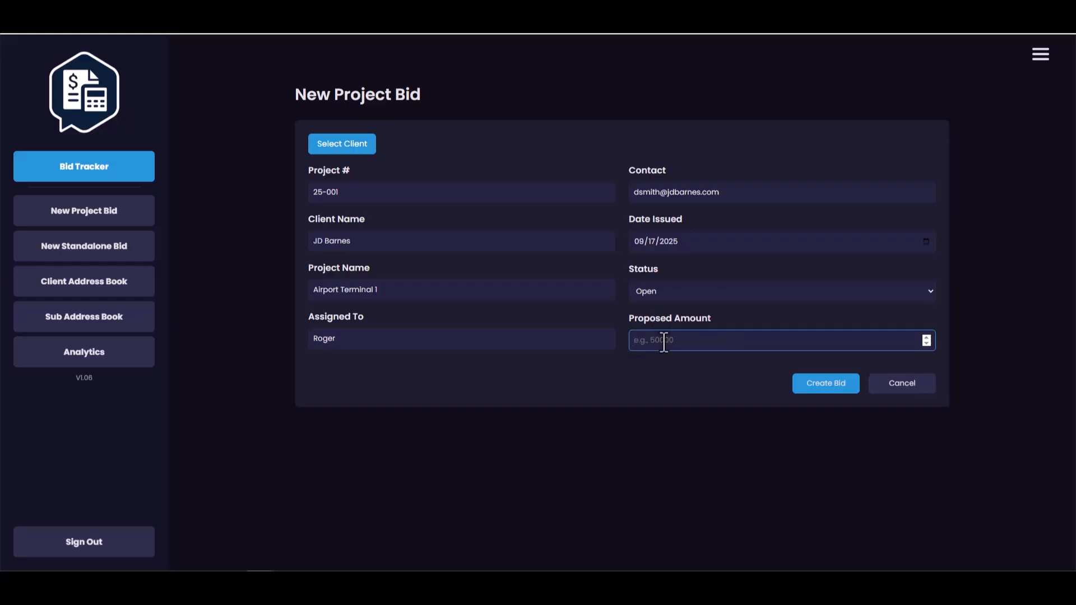
{"action": "type", "text": "5000000"}
{"action": "left_click", "coordinate": [823, 386]}
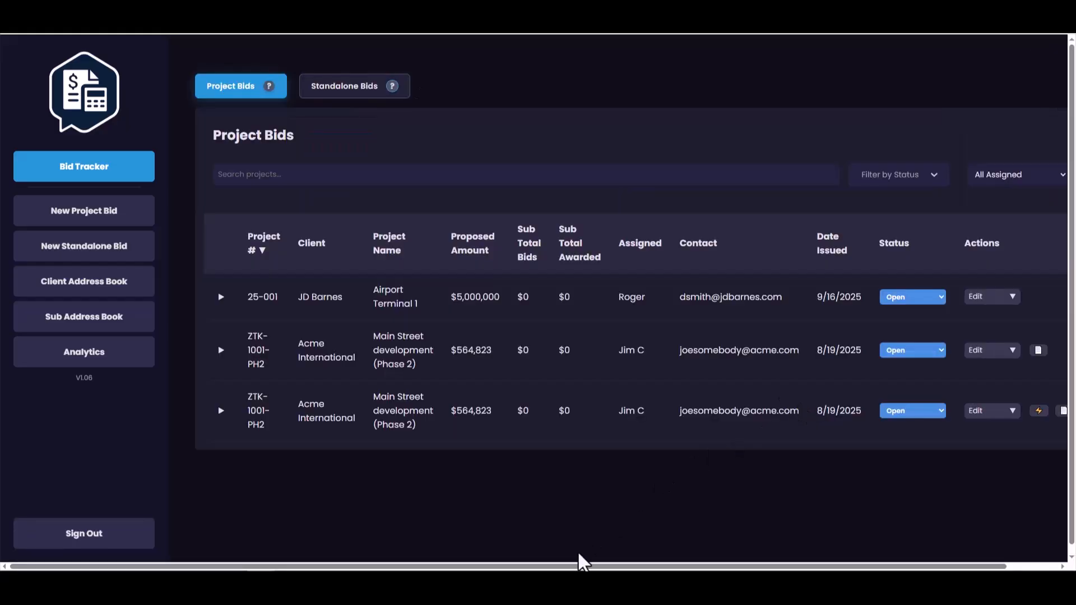
{"action": "left_click", "coordinate": [259, 305]}
{"action": "left_click", "coordinate": [518, 294]}
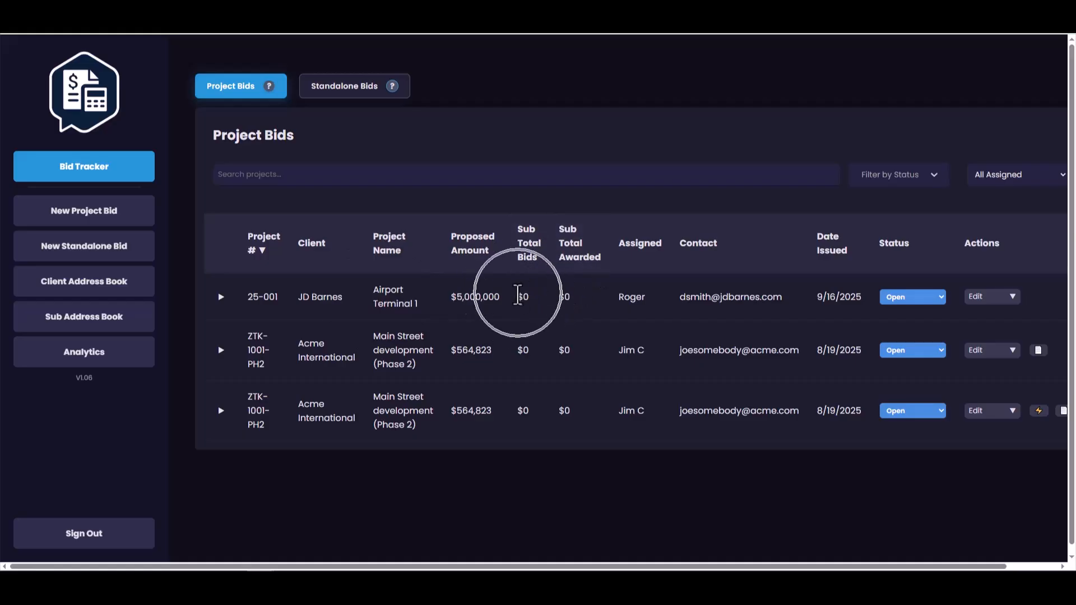
{"action": "left_click", "coordinate": [571, 306]}
{"action": "left_click", "coordinate": [527, 303]}
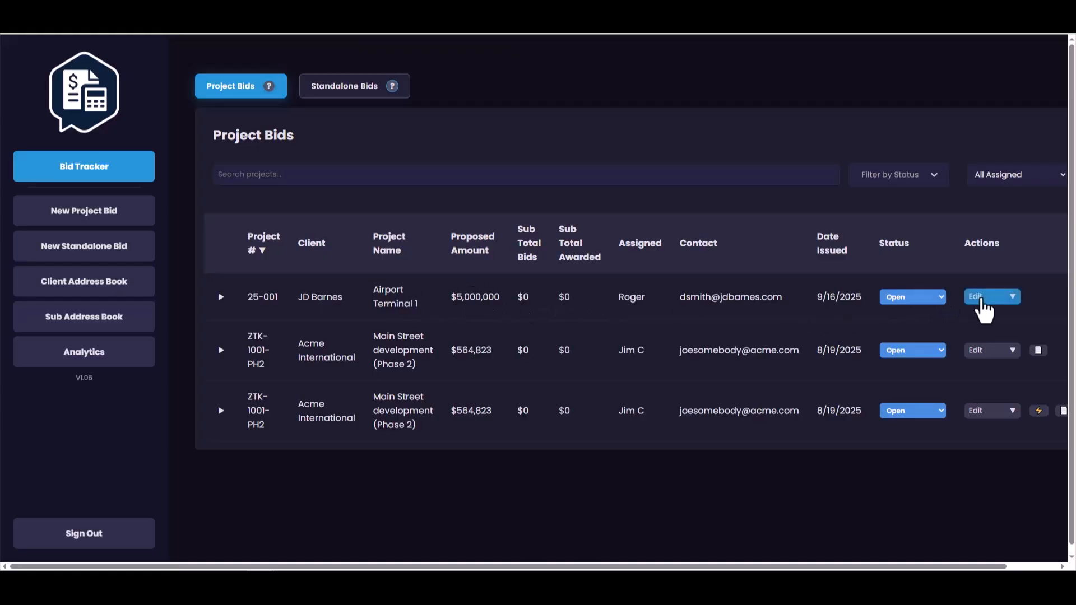
Step: Start a sub-bid for project 25-001 and select the HVAC subcontractor Action Air Systems from the address book
{"action": "left_click", "coordinate": [1012, 297]}
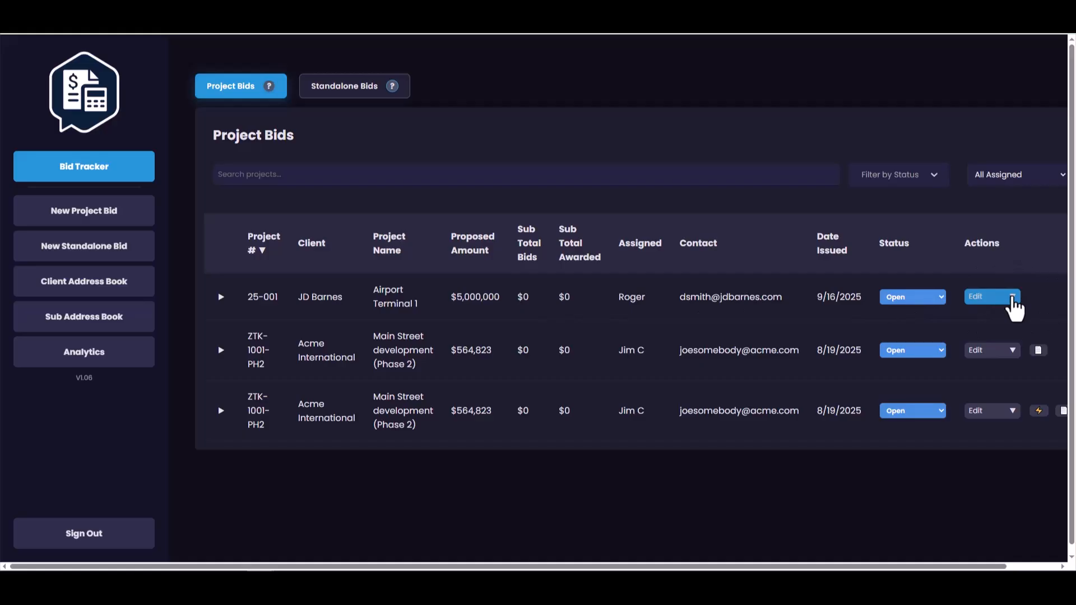
{"action": "left_click", "coordinate": [1014, 305]}
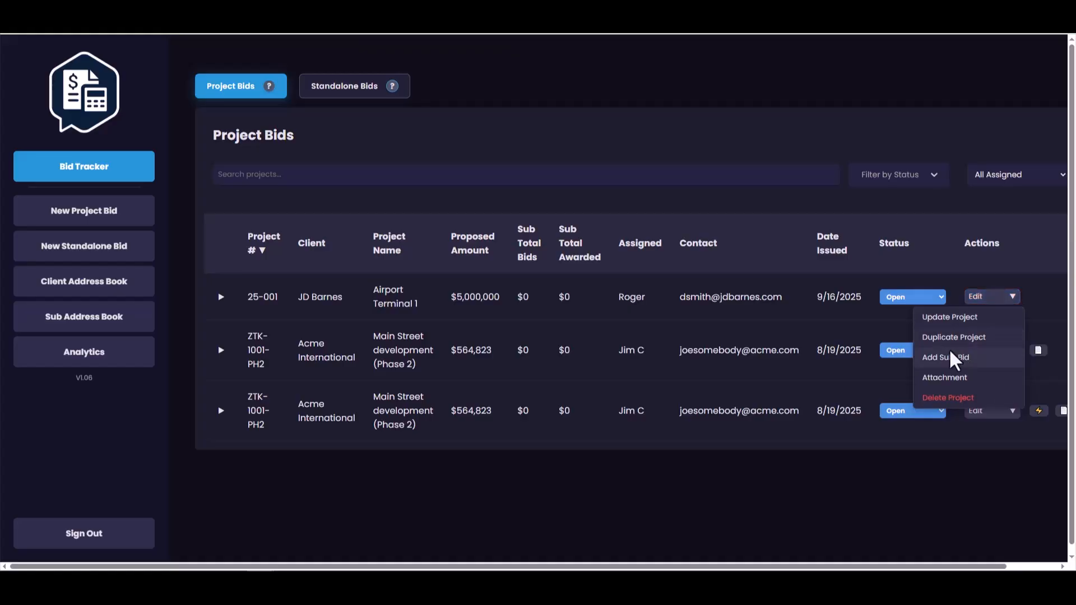
{"action": "left_click", "coordinate": [948, 357]}
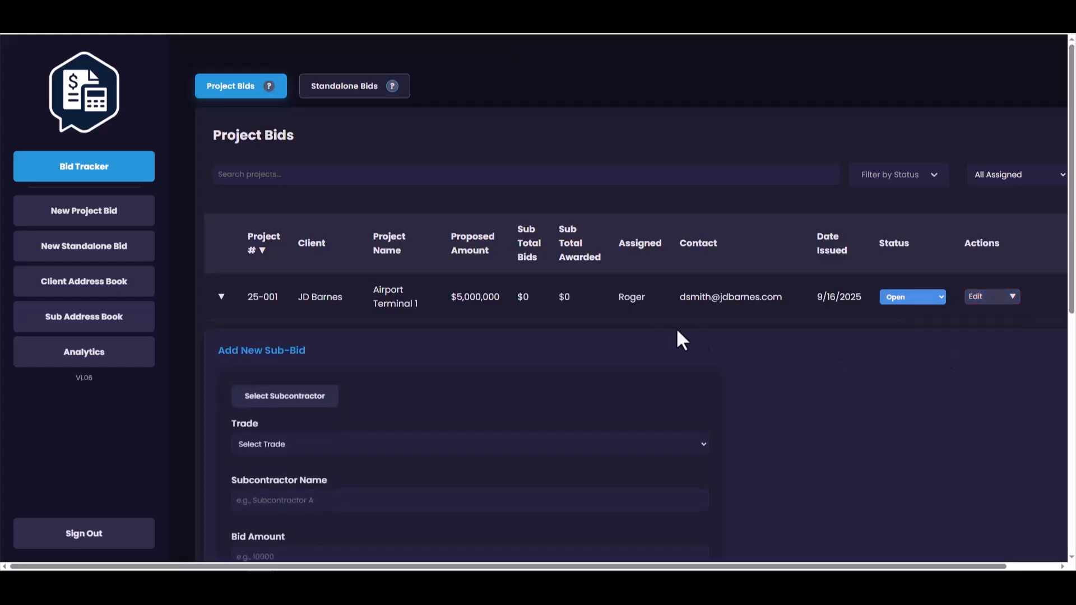
{"action": "scroll", "coordinate": [795, 298], "scroll_direction": "down", "scroll_amount": 3}
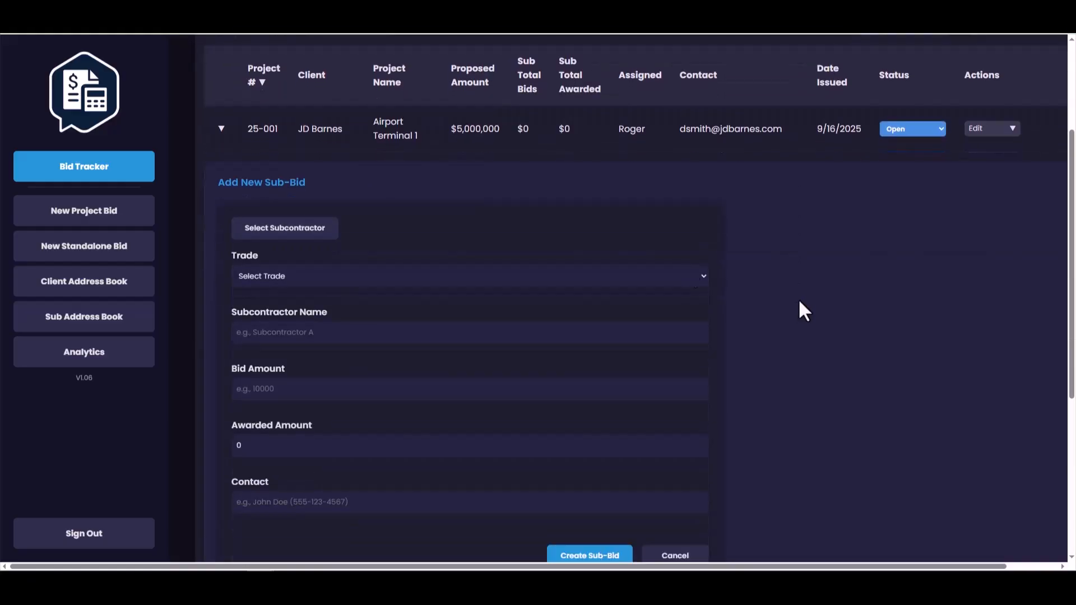
{"action": "scroll", "coordinate": [482, 258], "scroll_direction": "down", "scroll_amount": 1}
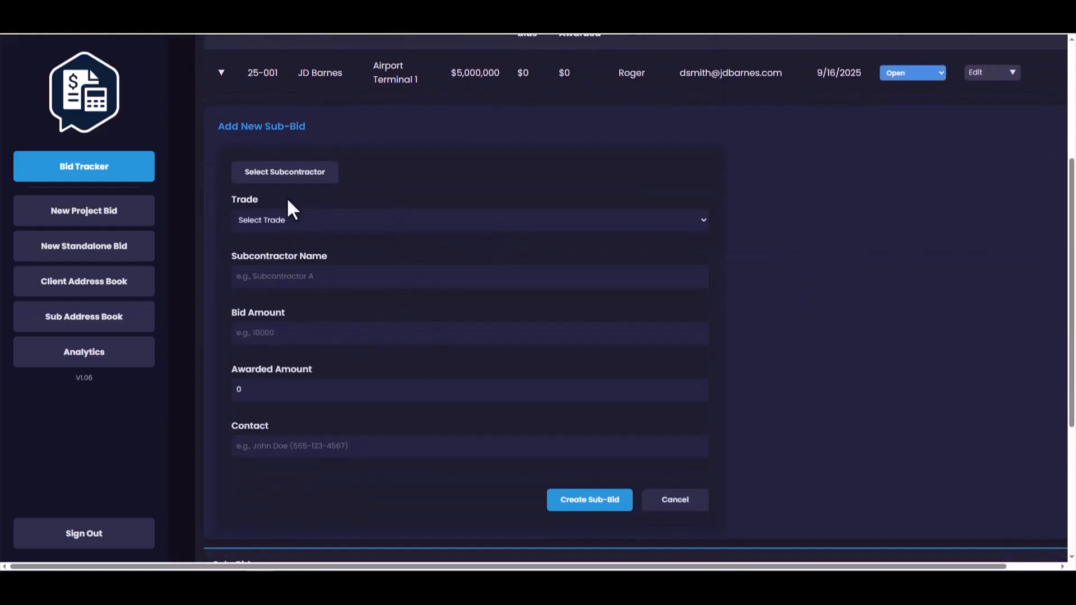
{"action": "left_click", "coordinate": [271, 172]}
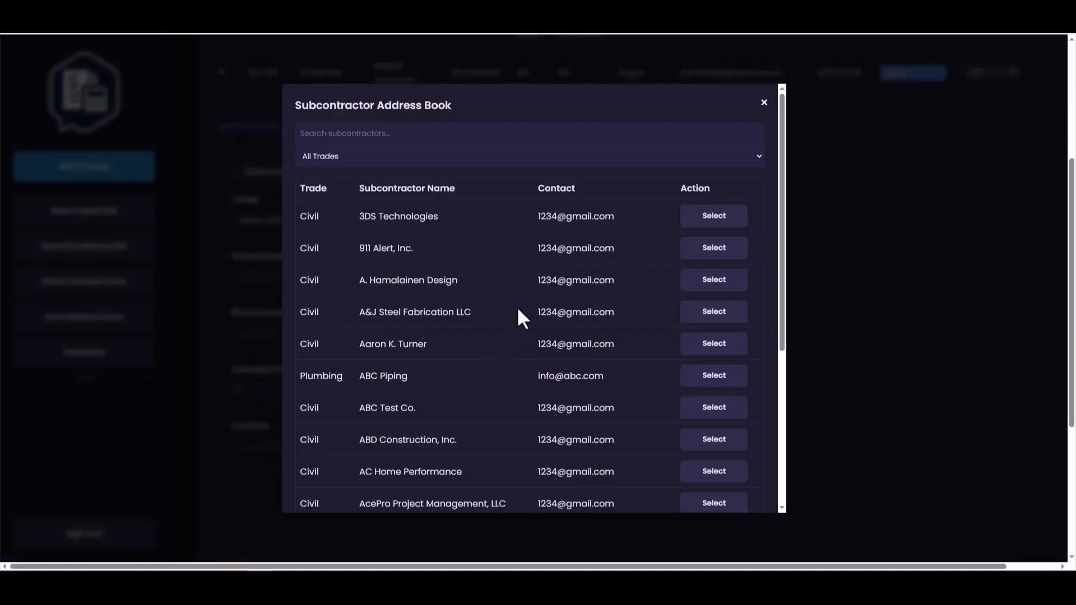
{"action": "scroll", "coordinate": [519, 306], "scroll_direction": "down", "scroll_amount": 5}
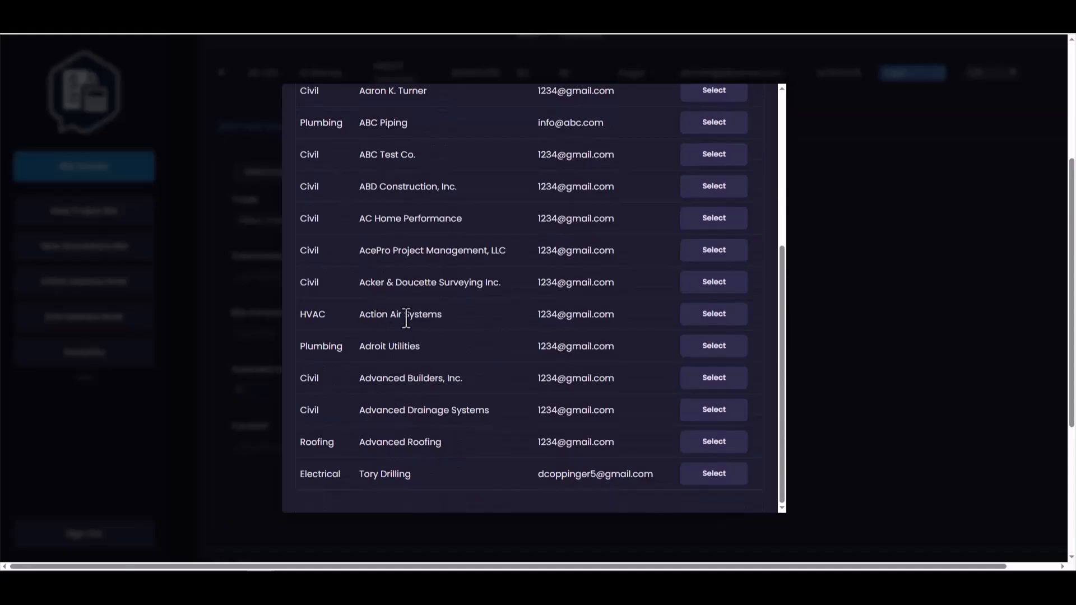
{"action": "left_click", "coordinate": [714, 314]}
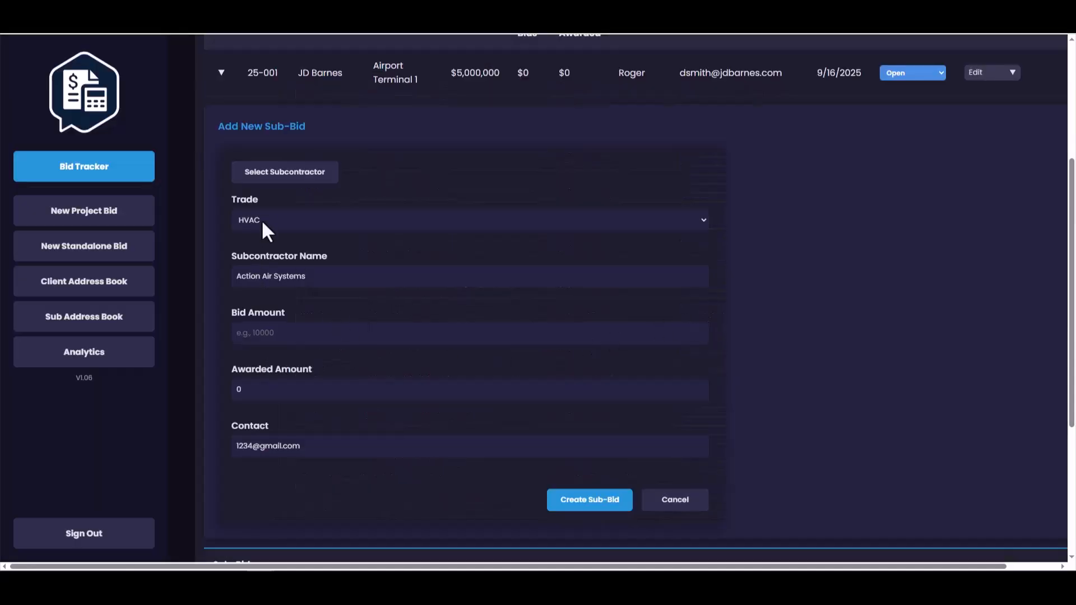
Step: Set the sub-bid's bid amount to 1000000 and awarded amount to 950000, and create the sub-bid
{"action": "left_click", "coordinate": [317, 221]}
{"action": "left_click", "coordinate": [331, 225]}
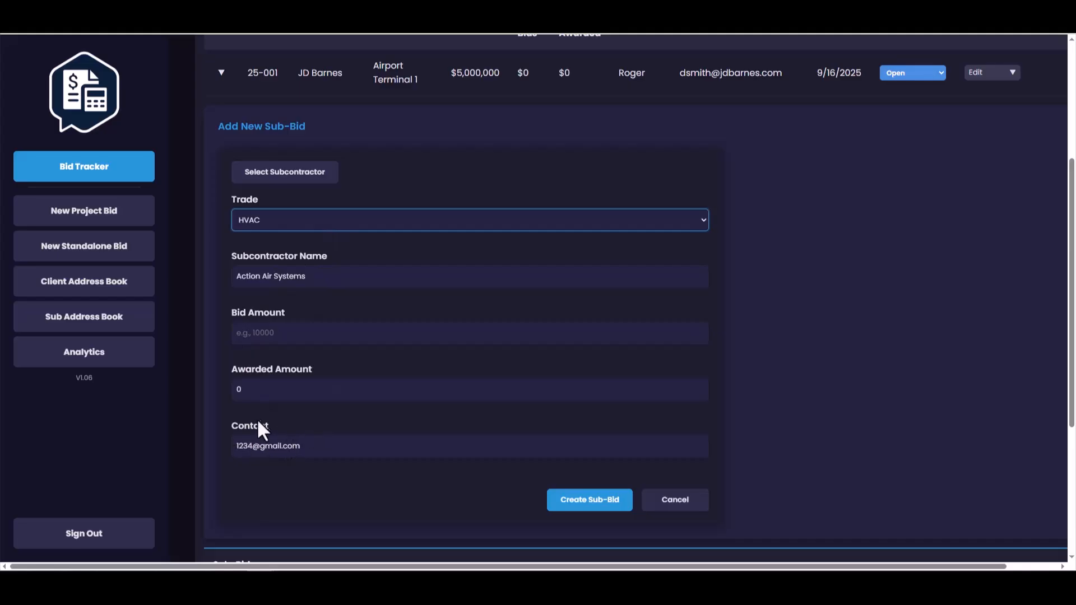
{"action": "left_click", "coordinate": [257, 335]}
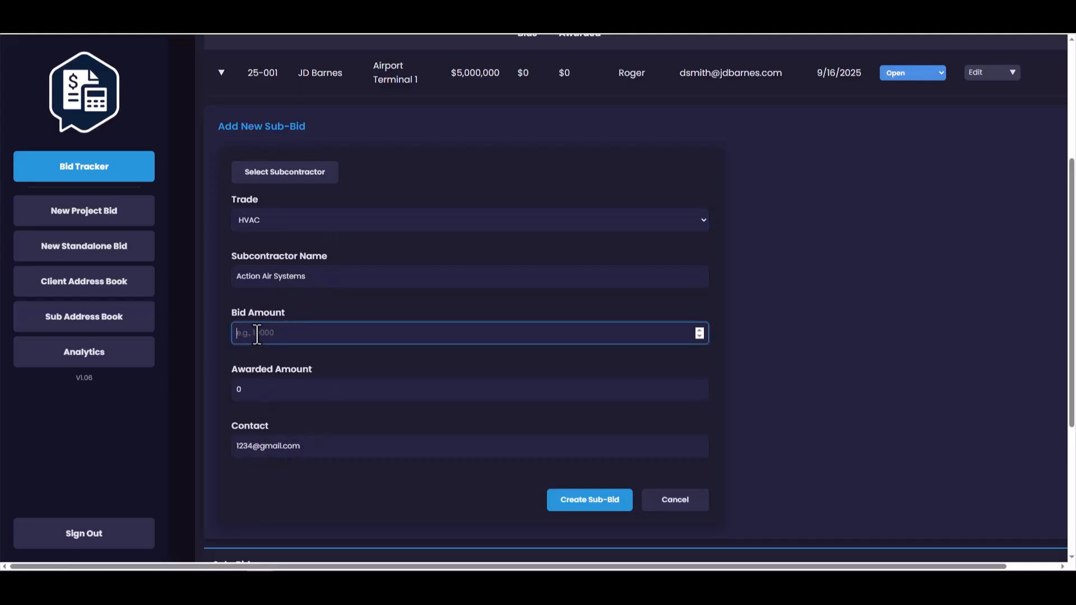
{"action": "type", "text": "1000000"}
{"action": "left_click", "coordinate": [274, 392]}
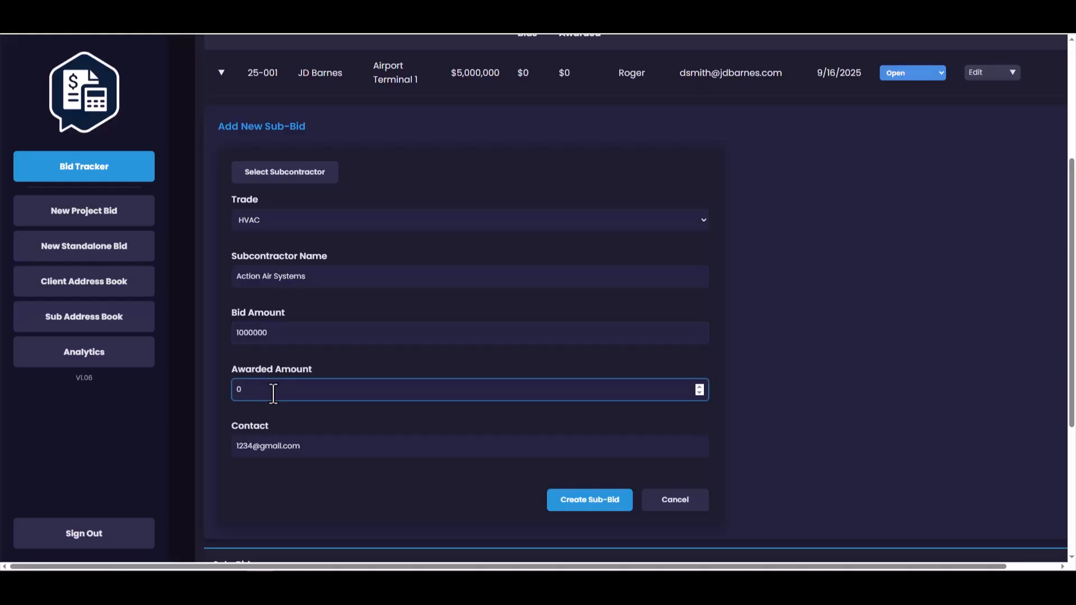
{"action": "key", "text": "BackSpace"}
{"action": "type", "text": "1"}
{"action": "key", "text": "BackSpace"}
{"action": "type", "text": "950000"}
{"action": "left_click", "coordinate": [591, 508]}
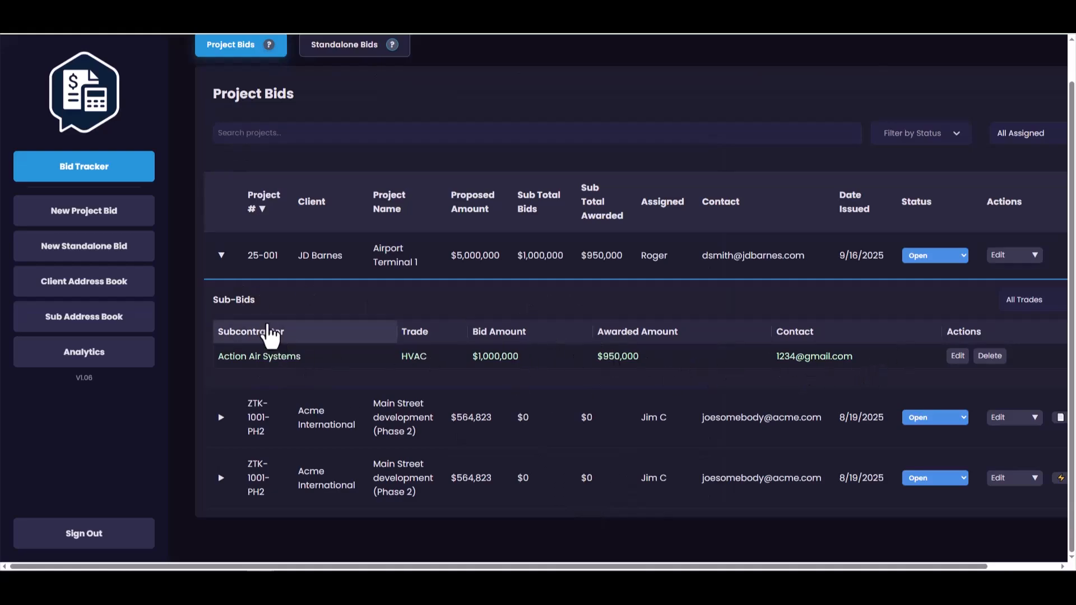
Step: Review the Action Air Systems sub-bid's bid and awarded amounts against project 25-001's subtotals, and collapse its sub-bid list
{"action": "left_click", "coordinate": [221, 256]}
{"action": "left_click", "coordinate": [221, 289]}
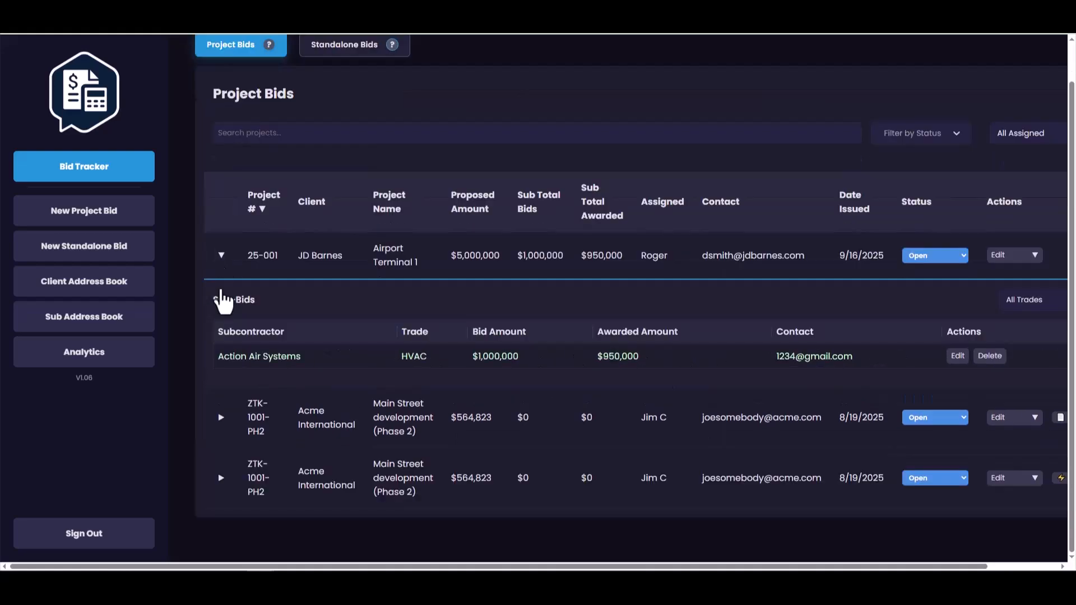
{"action": "left_click", "coordinate": [629, 359]}
{"action": "left_click", "coordinate": [491, 354]}
{"action": "left_click", "coordinate": [601, 356]}
{"action": "left_click", "coordinate": [595, 258]}
{"action": "left_click", "coordinate": [217, 257]}
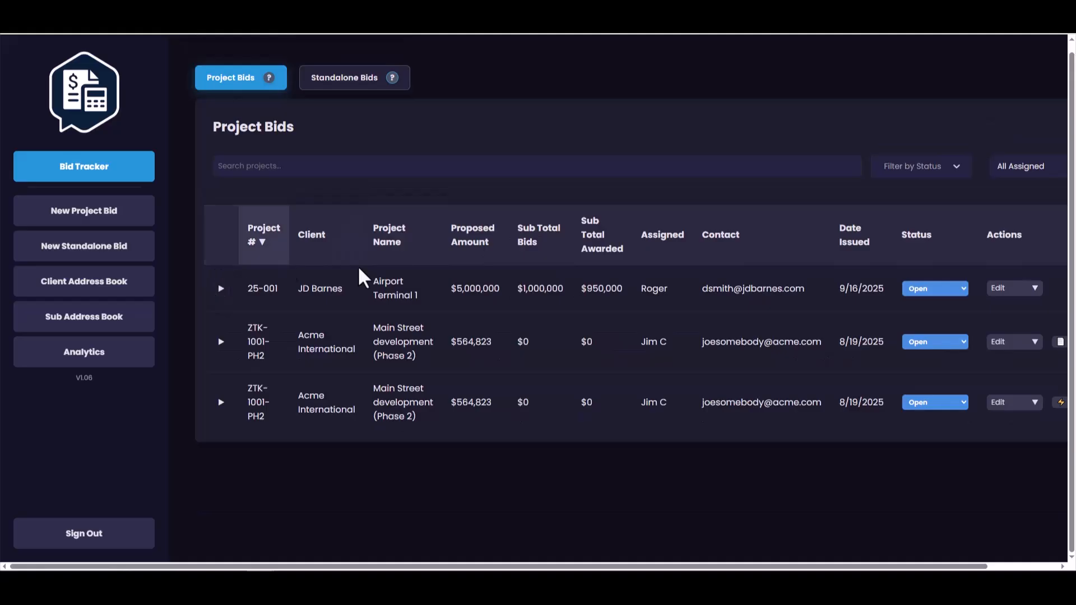
Step: Set the status of project 25-001 to Awarded and open the analytics dashboard
{"action": "left_click", "coordinate": [939, 293]}
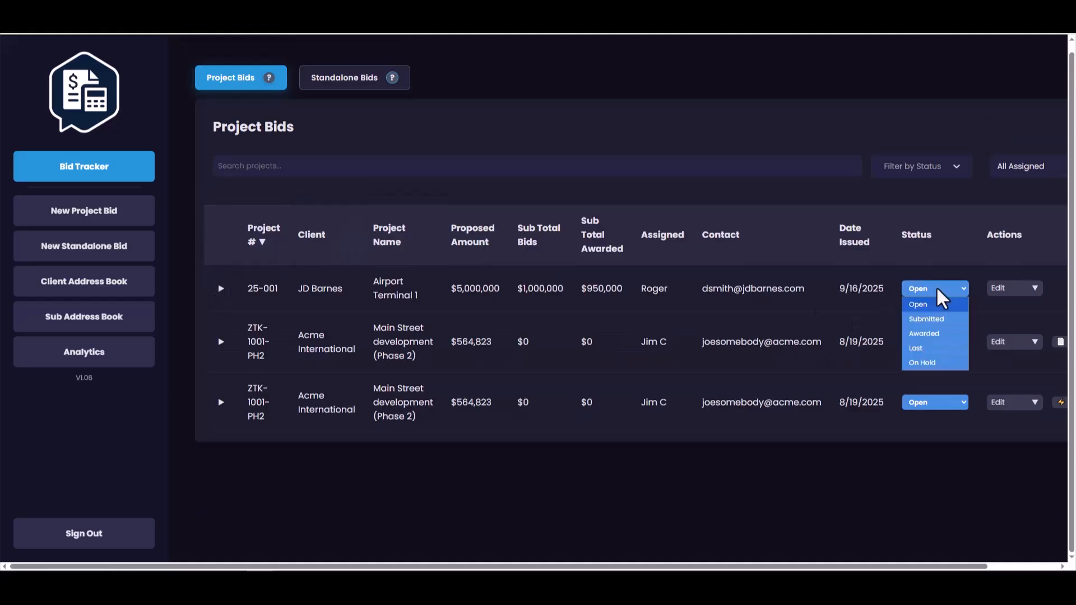
{"action": "left_click", "coordinate": [926, 337]}
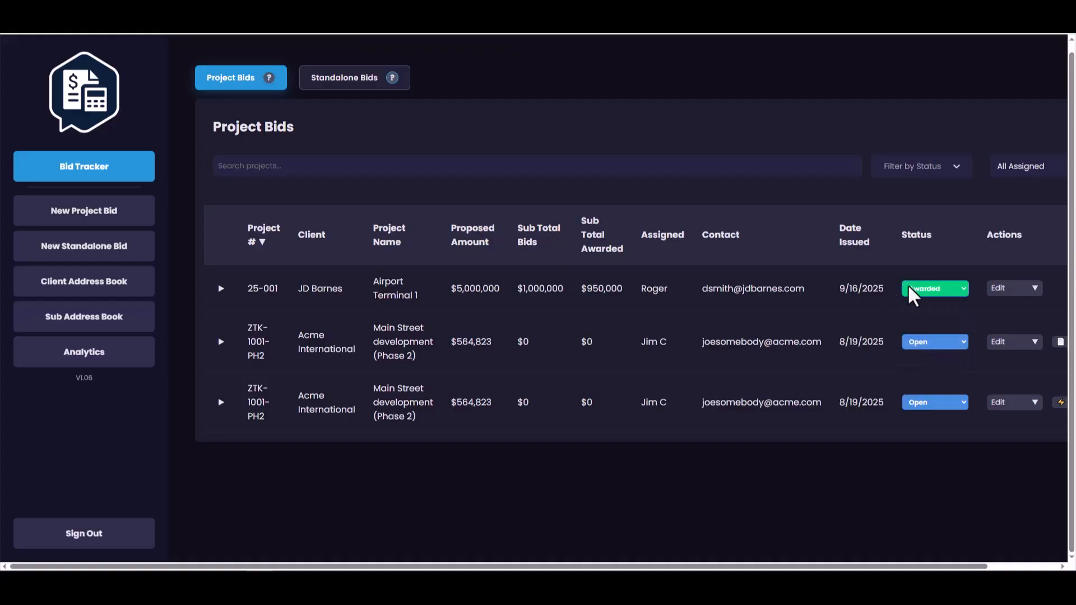
{"action": "left_click", "coordinate": [81, 359]}
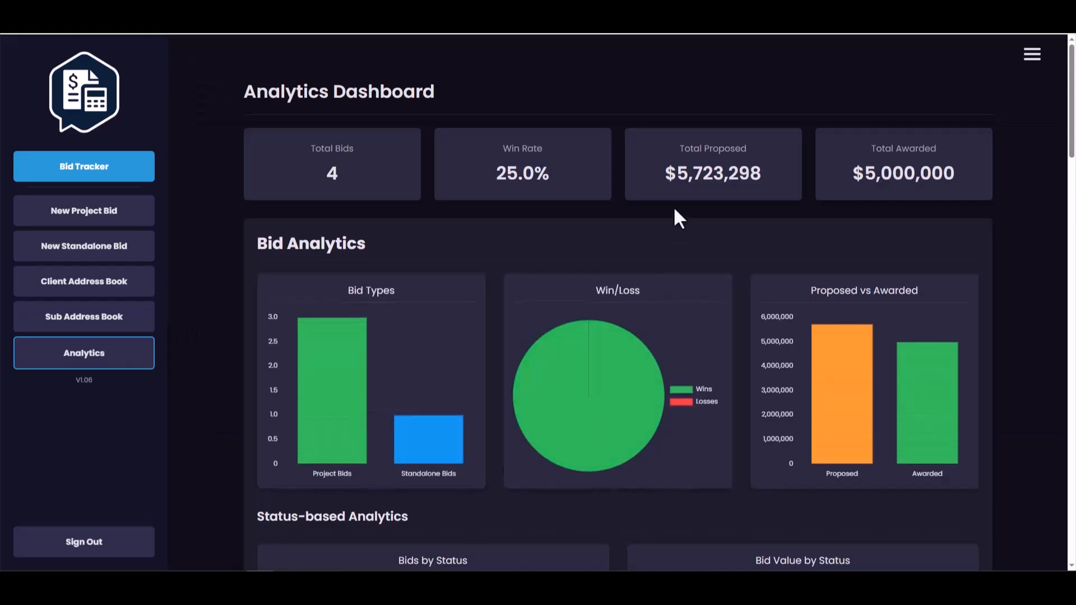
Step: Examine the bid analytics, the top five clients' bid statistics, the subcontractor analytics and the subcontractor leaderboard
{"action": "scroll", "coordinate": [718, 184], "scroll_direction": "down", "scroll_amount": 7}
{"action": "scroll", "coordinate": [728, 246], "scroll_direction": "down", "scroll_amount": 7}
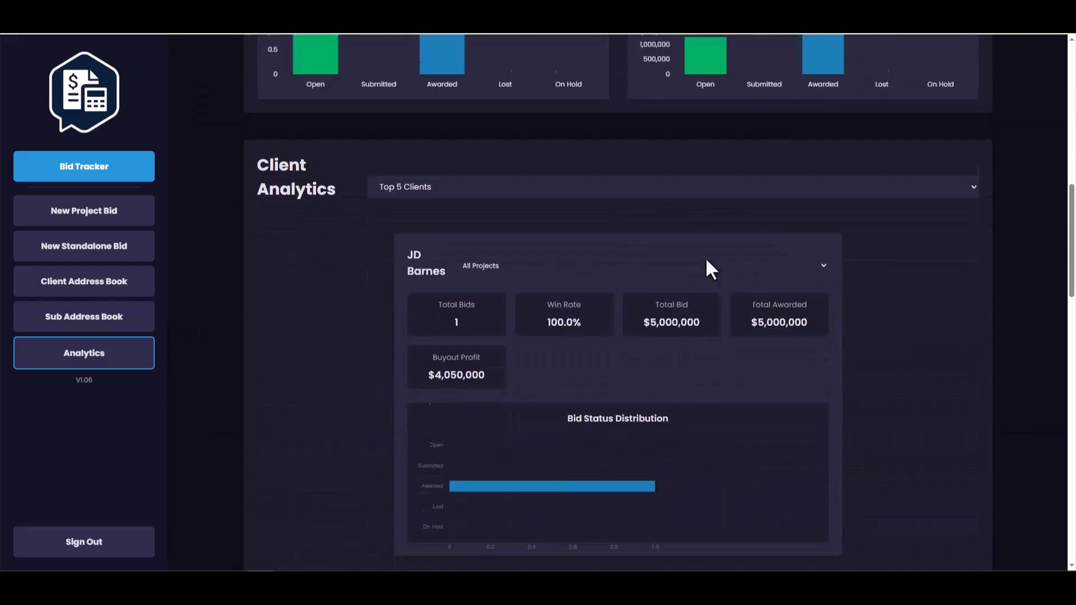
{"action": "scroll", "coordinate": [599, 235], "scroll_direction": "up", "scroll_amount": 2}
{"action": "scroll", "coordinate": [599, 230], "scroll_direction": "down", "scroll_amount": 9}
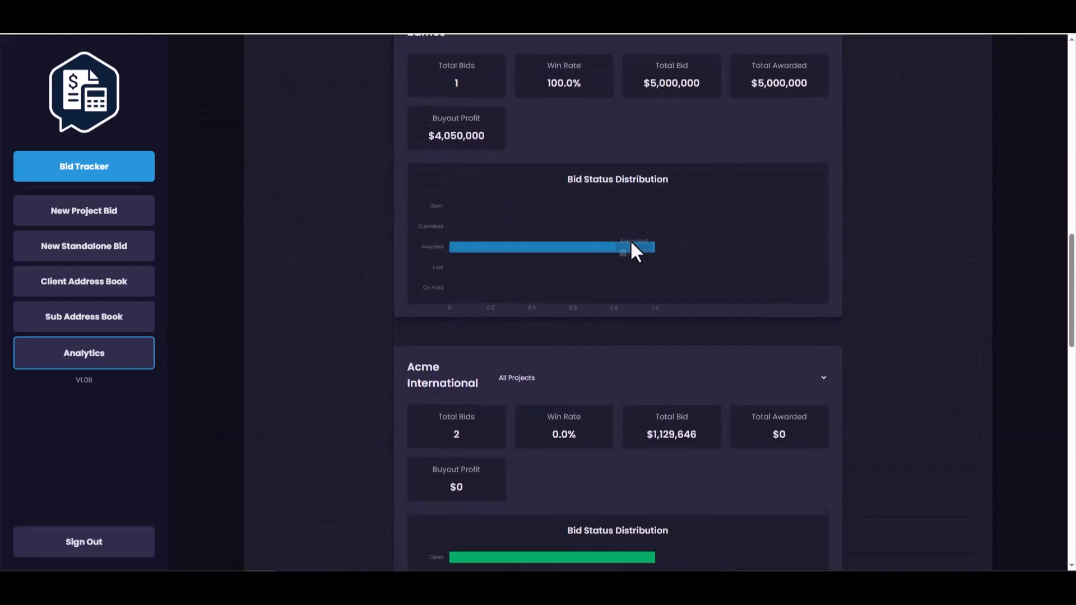
{"action": "scroll", "coordinate": [552, 236], "scroll_direction": "up", "scroll_amount": 1}
{"action": "scroll", "coordinate": [493, 216], "scroll_direction": "down", "scroll_amount": 4}
{"action": "scroll", "coordinate": [578, 281], "scroll_direction": "down", "scroll_amount": 9}
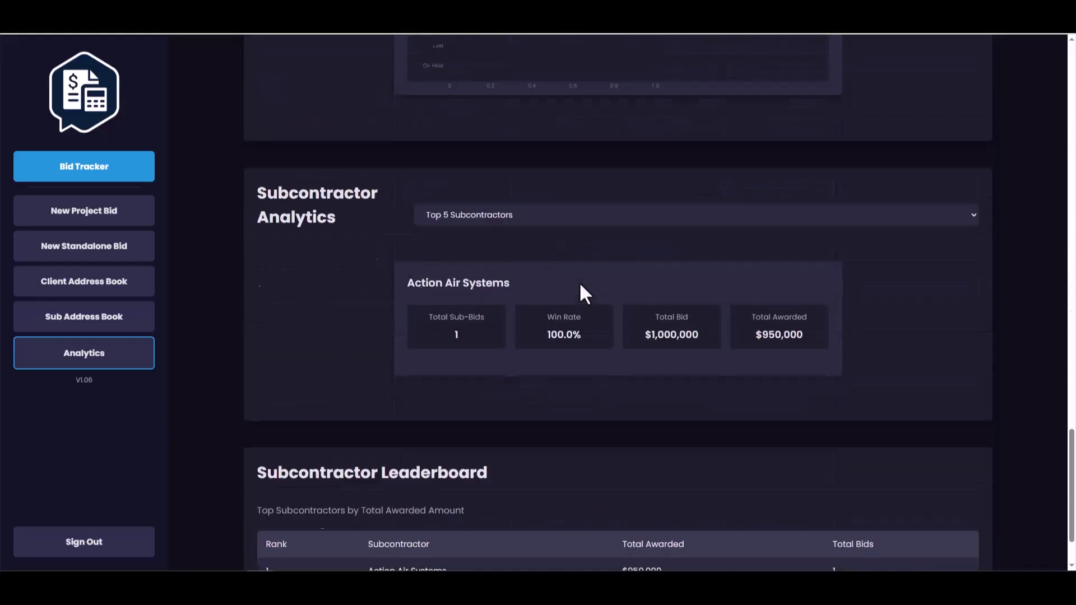
{"action": "scroll", "coordinate": [533, 292], "scroll_direction": "down", "scroll_amount": 1}
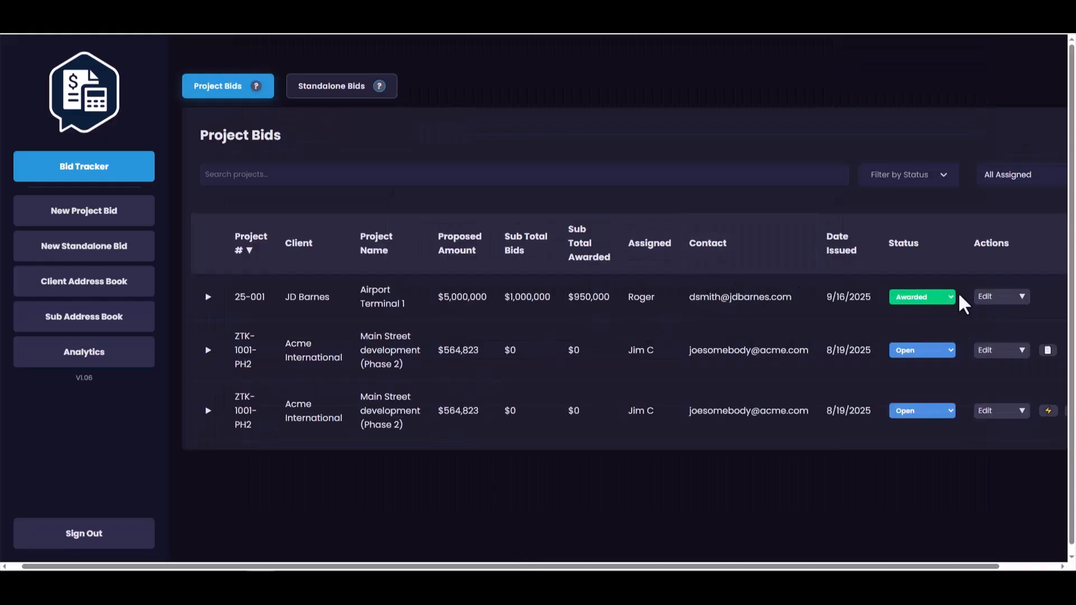
Step: Start an attachment for project 25-001 in the Bid Tracker and fill its URL with the first suggested zentekconsultants SharePoint link
{"action": "left_click", "coordinate": [998, 297]}
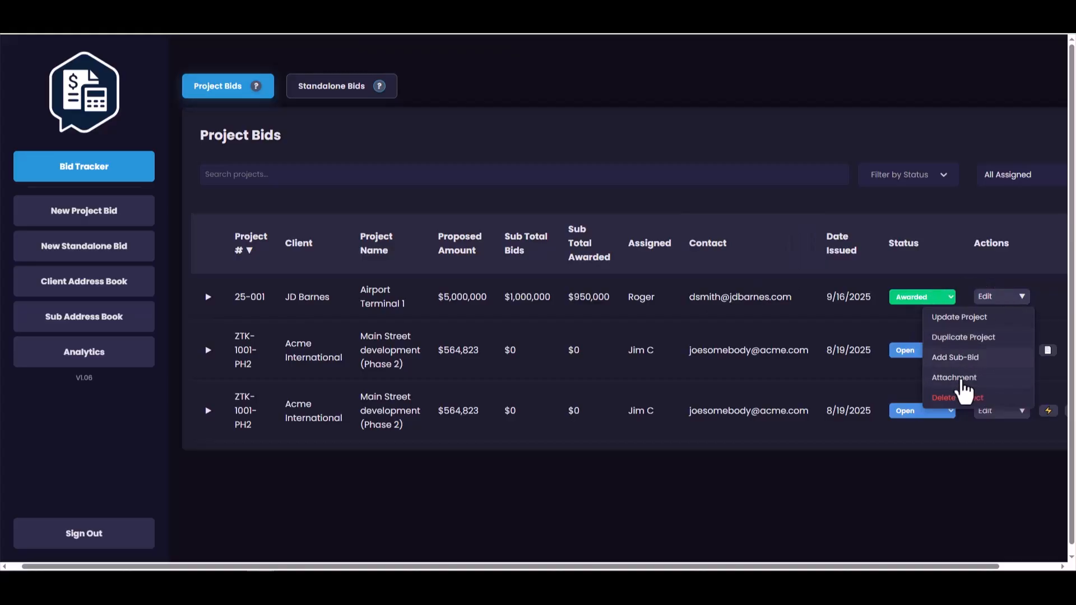
{"action": "left_click", "coordinate": [962, 383]}
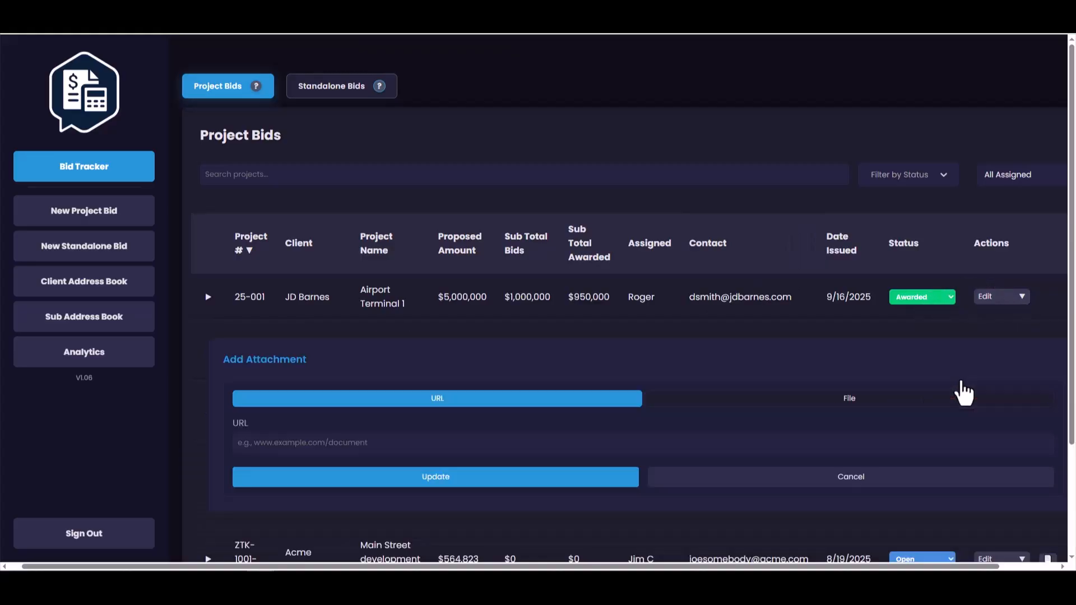
{"action": "scroll", "coordinate": [600, 320], "scroll_direction": "down", "scroll_amount": 1}
{"action": "left_click", "coordinate": [318, 386]}
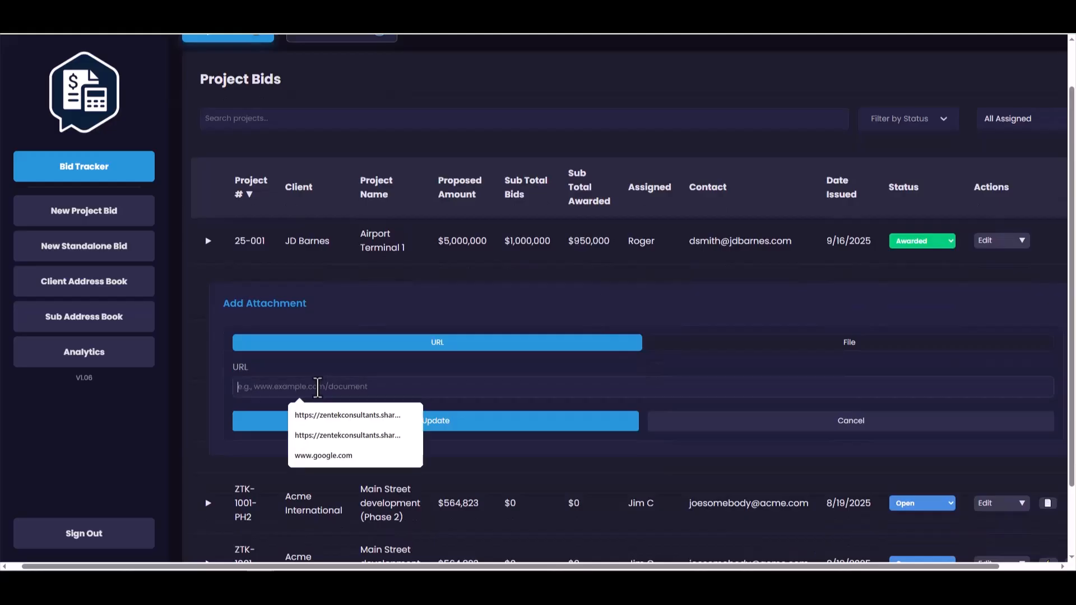
{"action": "left_click", "coordinate": [337, 417]}
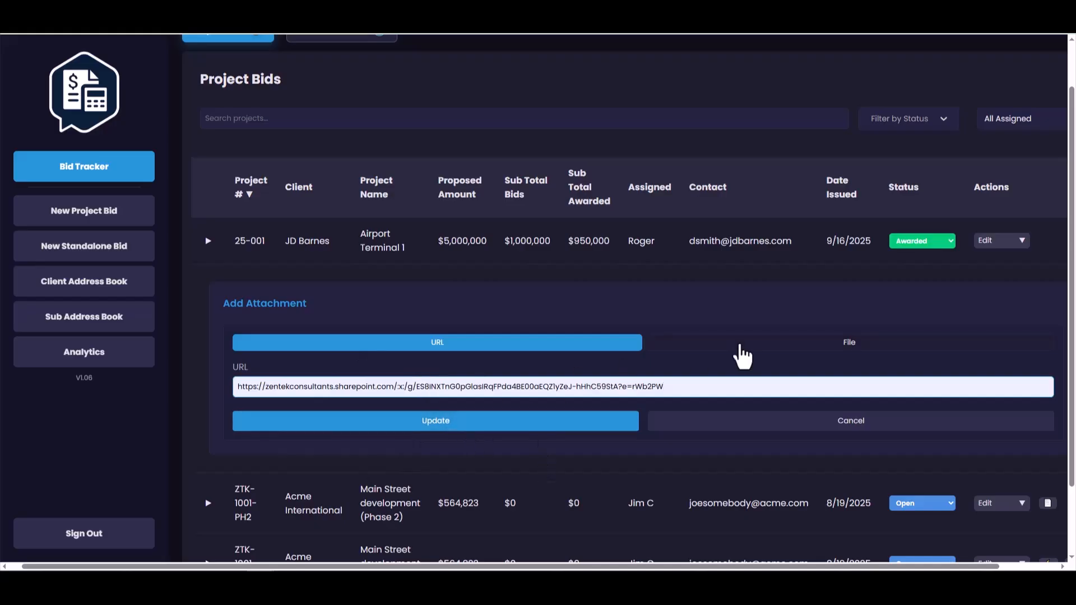
Step: Switch the attachment type for project 25-001 to File and attach a document file
{"action": "left_click", "coordinate": [735, 346]}
{"action": "left_click", "coordinate": [258, 387]}
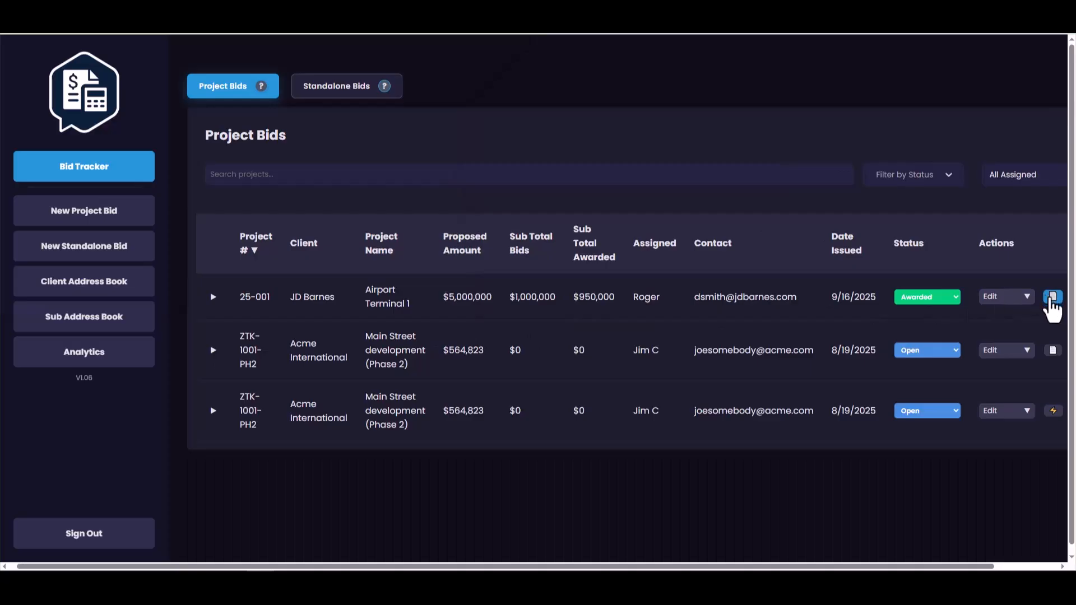
Step: Open the attachment of project 25-001, look through the document and close it
{"action": "left_click", "coordinate": [1052, 298]}
{"action": "scroll", "coordinate": [442, 217], "scroll_direction": "down", "scroll_amount": 10}
{"action": "scroll", "coordinate": [437, 245], "scroll_direction": "down", "scroll_amount": 5}
{"action": "key", "text": "ctrl+w"}
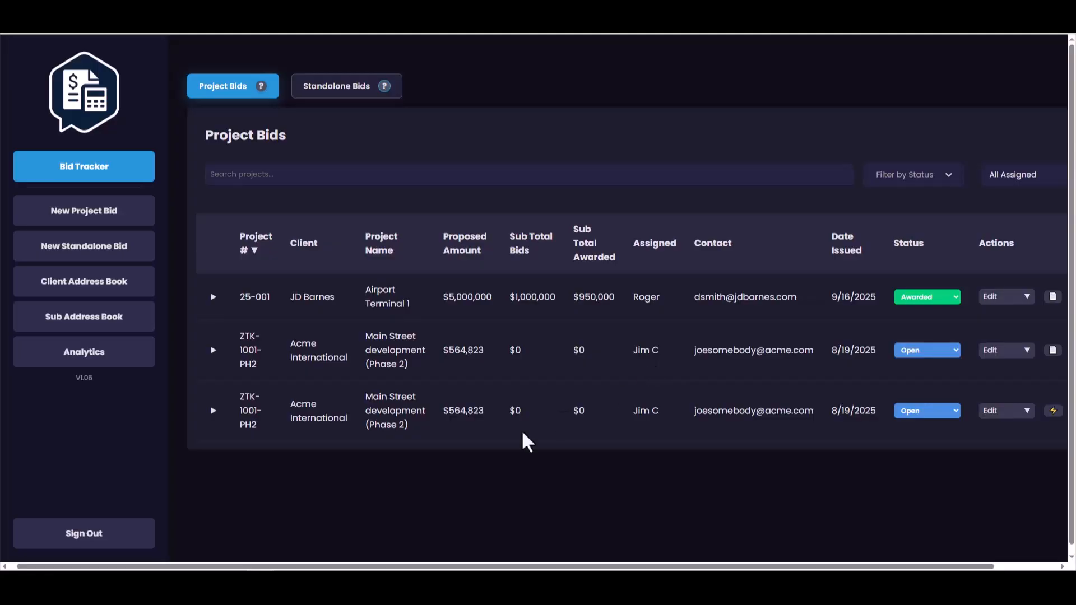